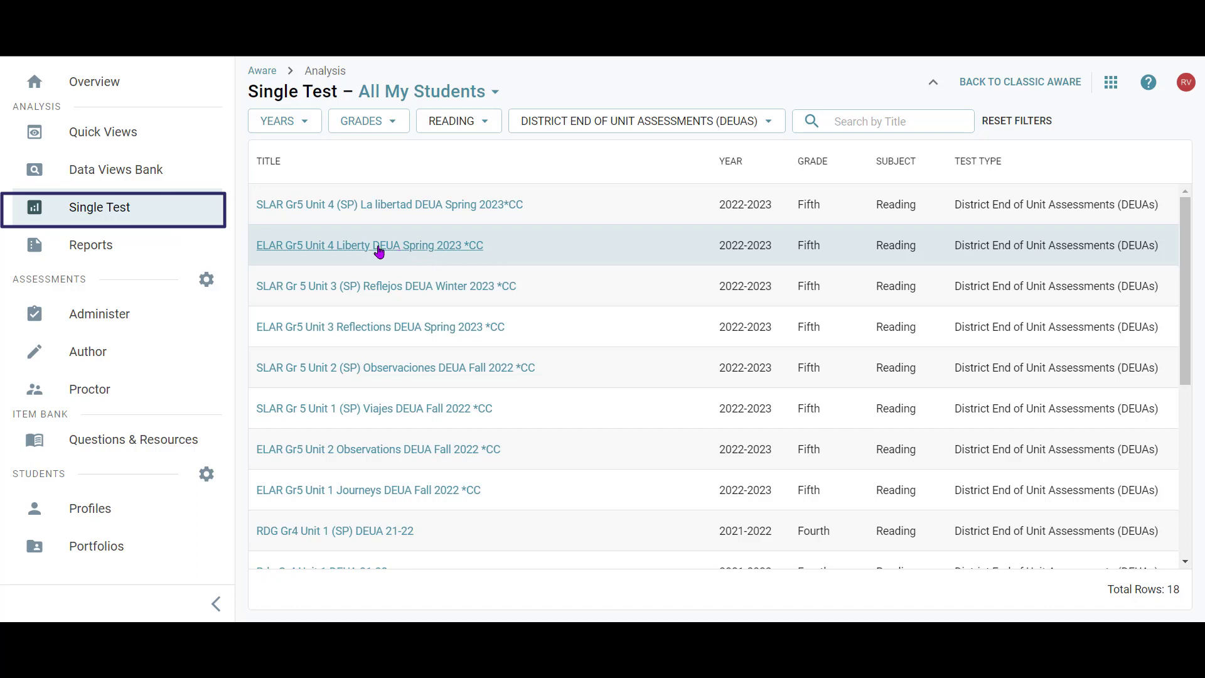
# - Open the ELAR Gr5 Unit 4 Liberty DEUA Spring 2023 *CC test and display its learning standard summary
pyautogui.click(376, 246)
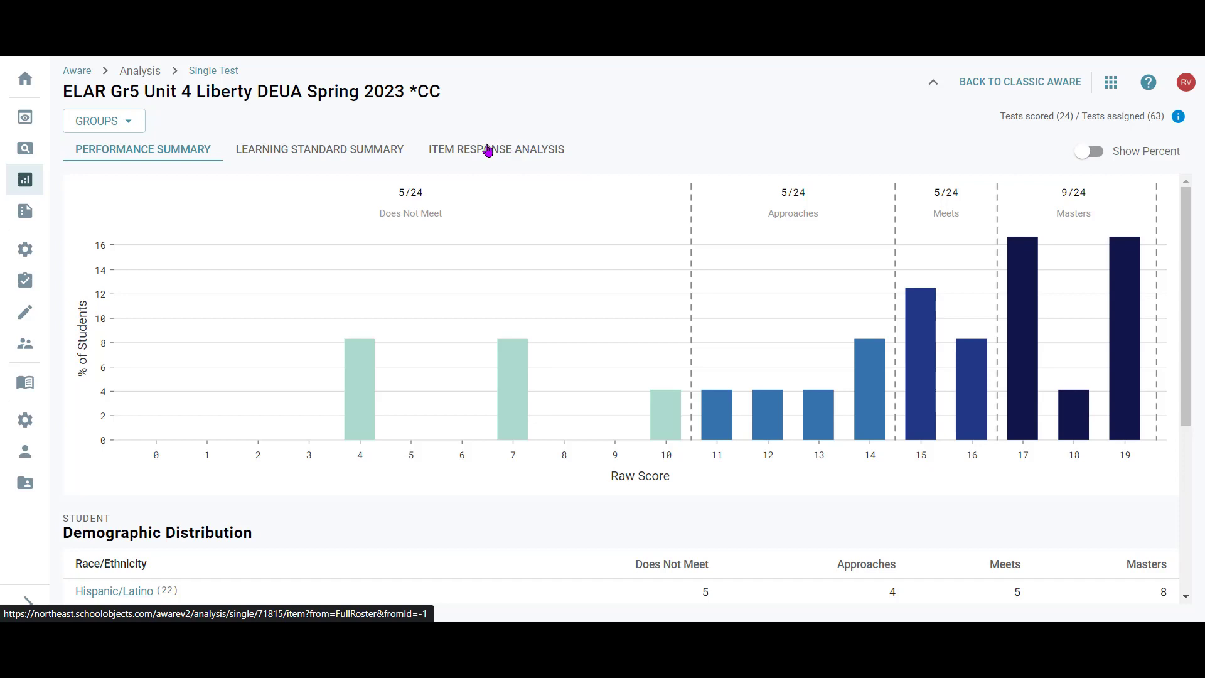
pyautogui.click(304, 156)
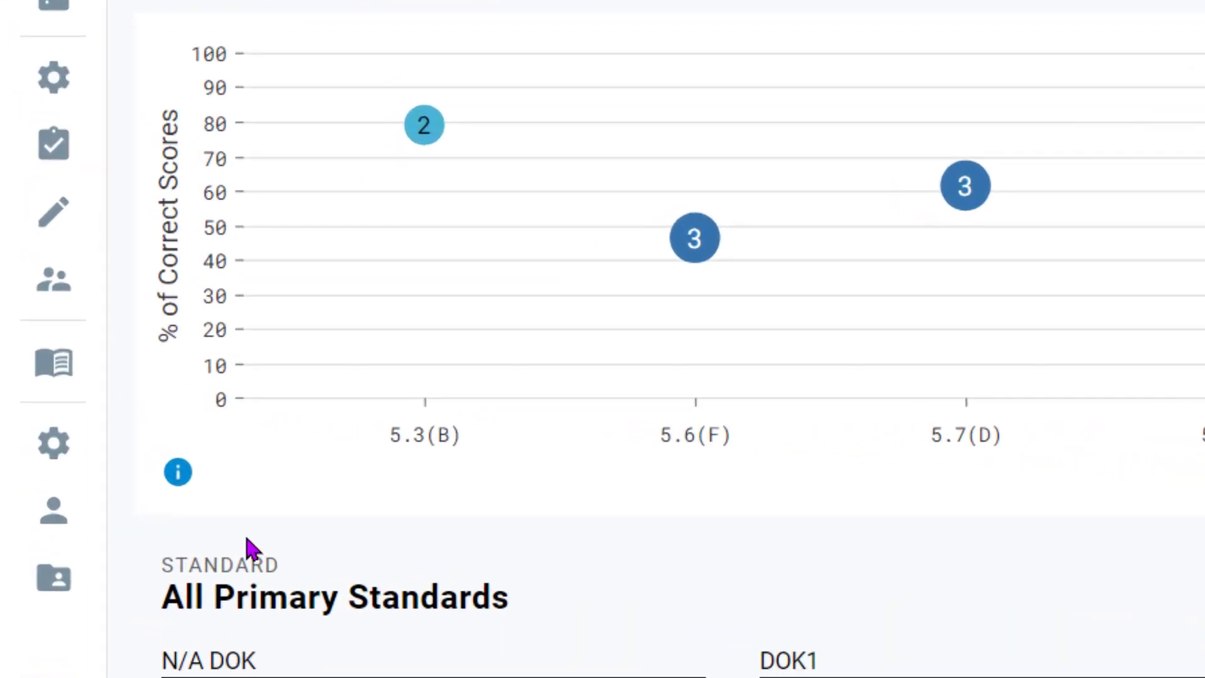
pyautogui.moveTo(176, 477)
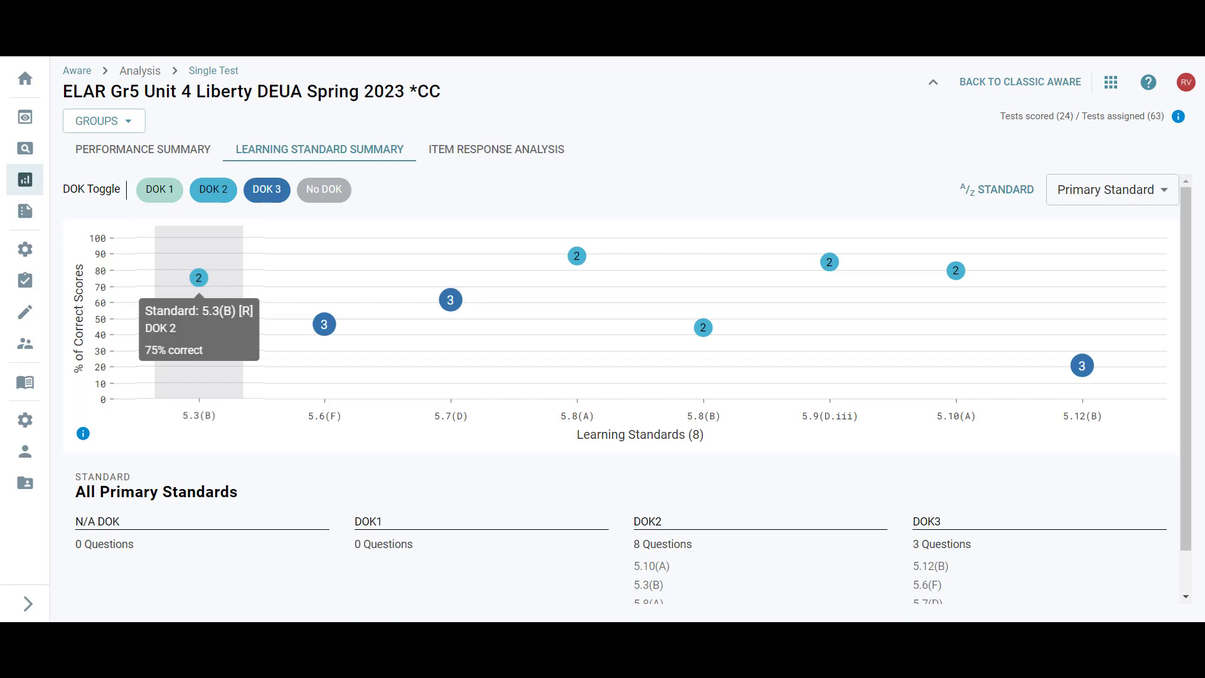
# - Select standards 5.3(B) and 5.8(B) in turn on the chart and examine their percent correct and question breakdown by DOK level
pyautogui.click(199, 278)
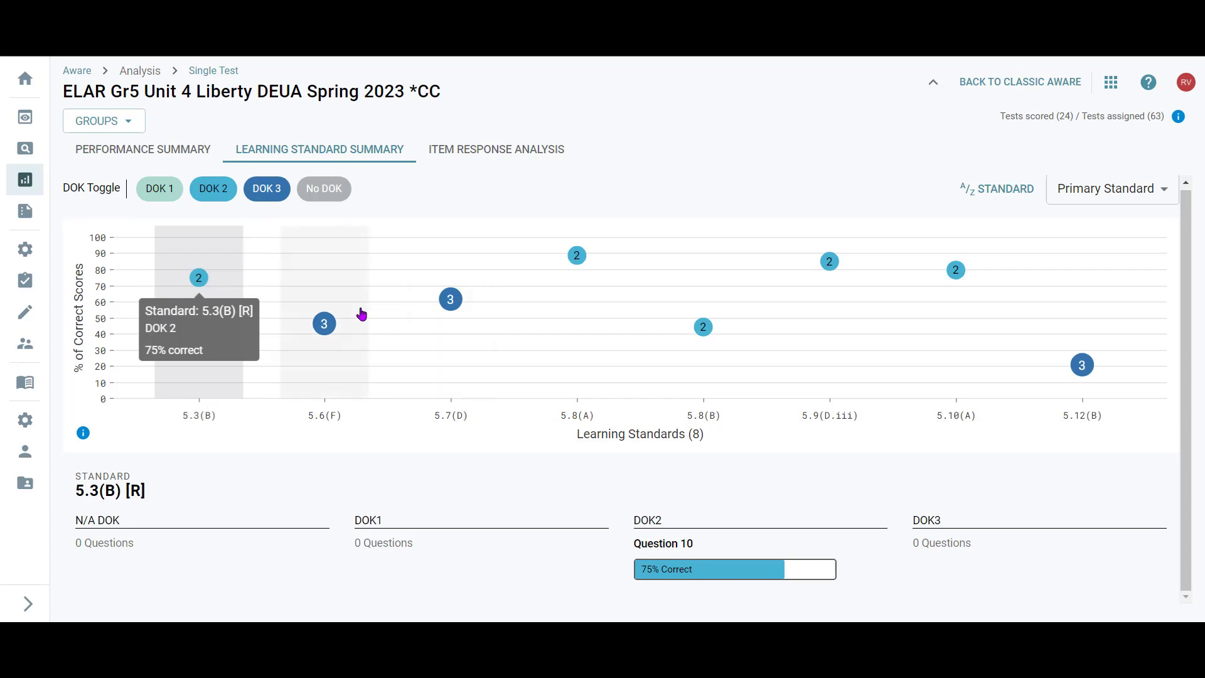
pyautogui.click(703, 326)
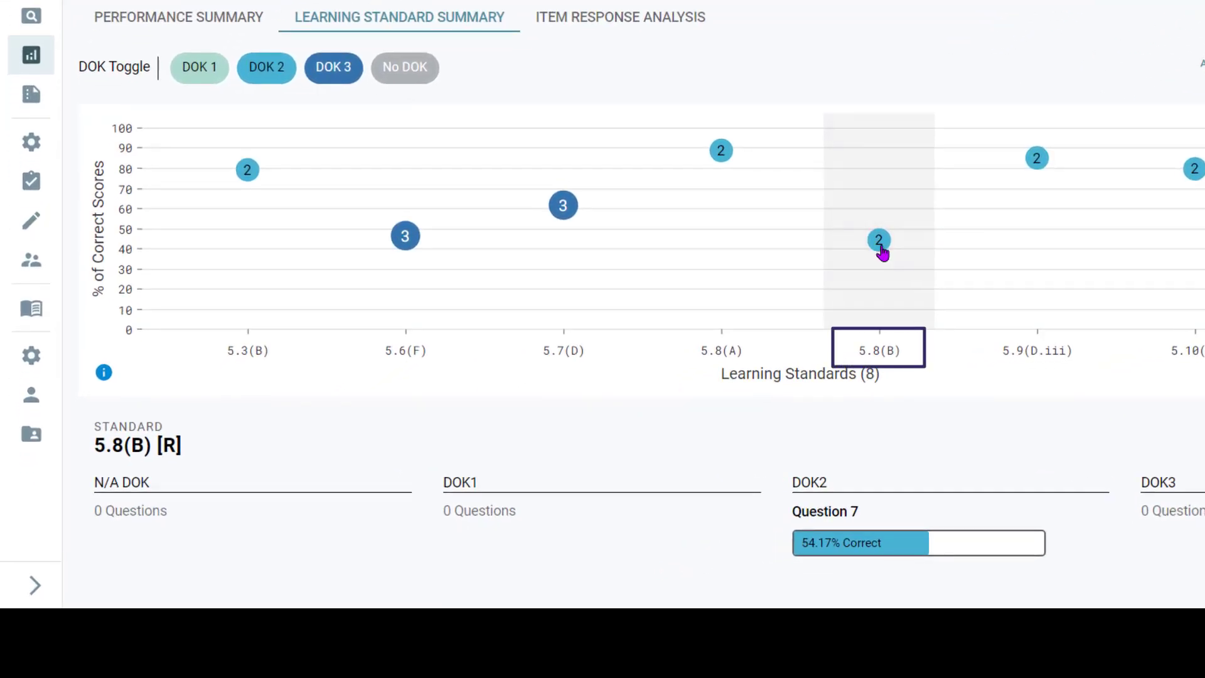
pyautogui.moveTo(878, 248)
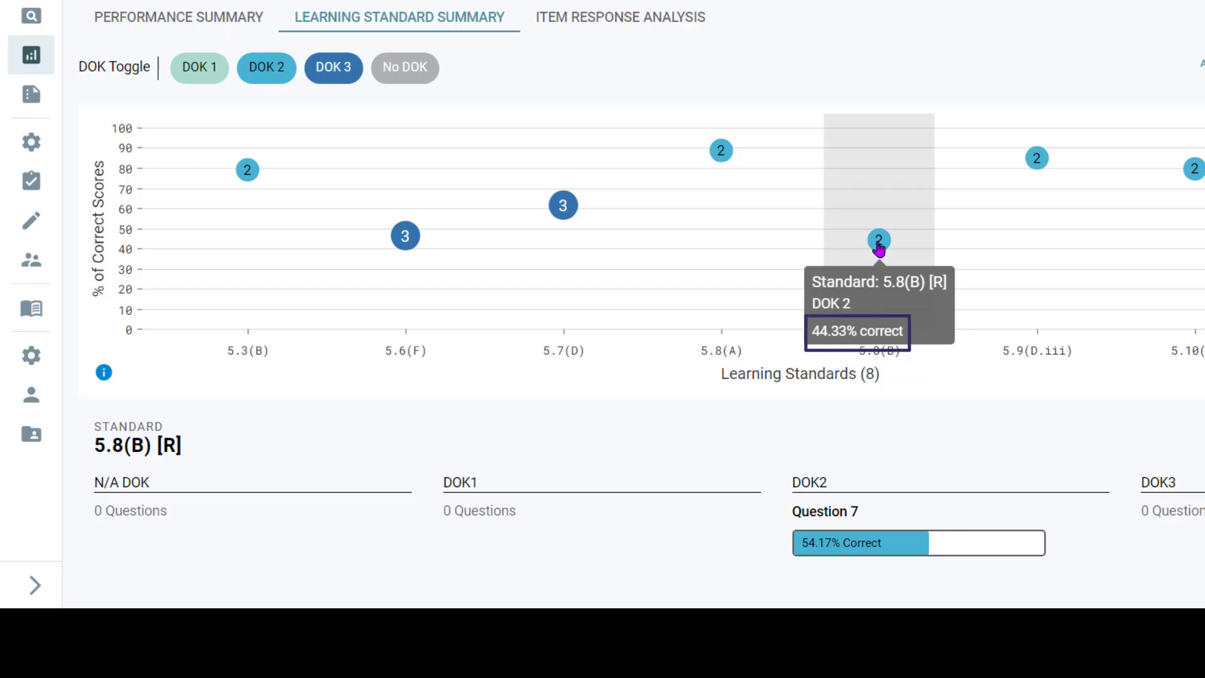
pyautogui.scroll(-2, 879, 247)
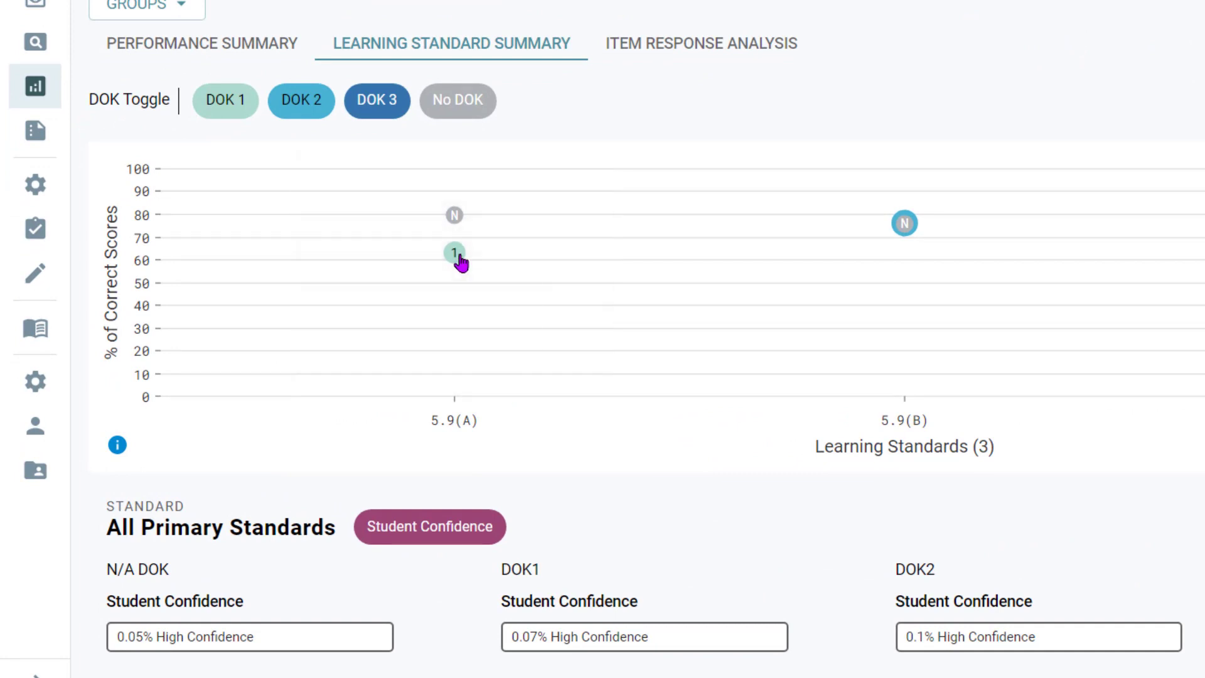
# - Examine standard 5.9(A)'s DOK 1 and No DOK markers, its student confidence, and the results for Questions 5 and 2
pyautogui.moveTo(460, 262)
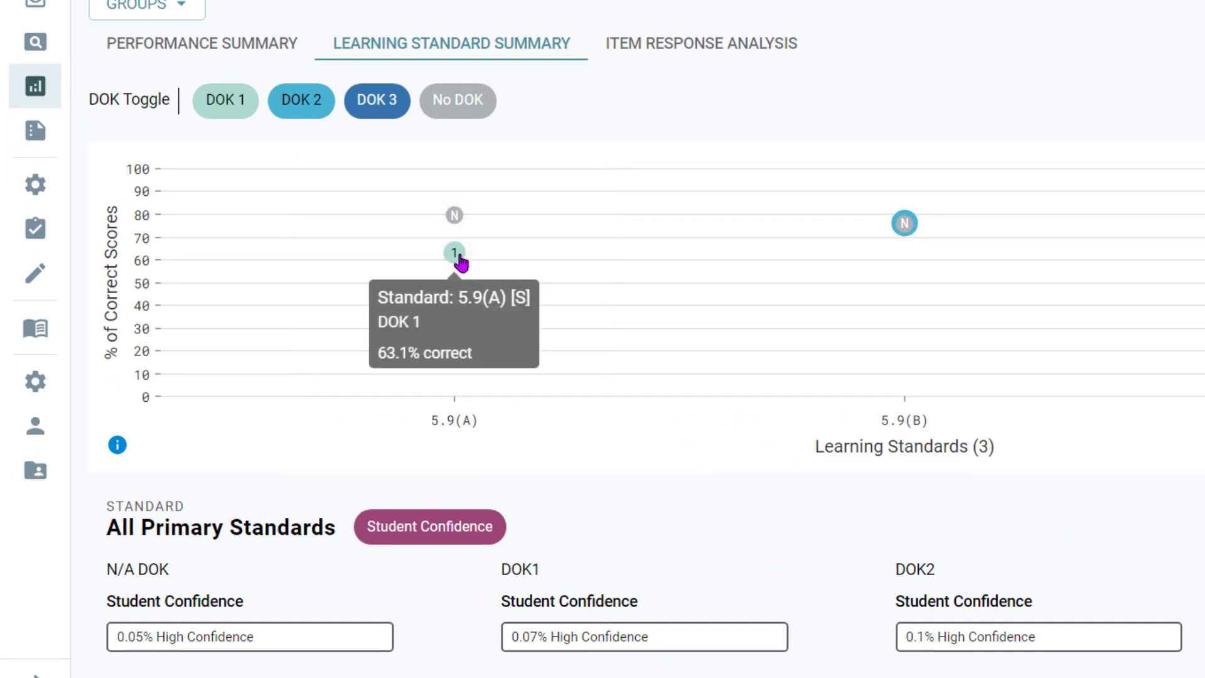
pyautogui.moveTo(460, 222)
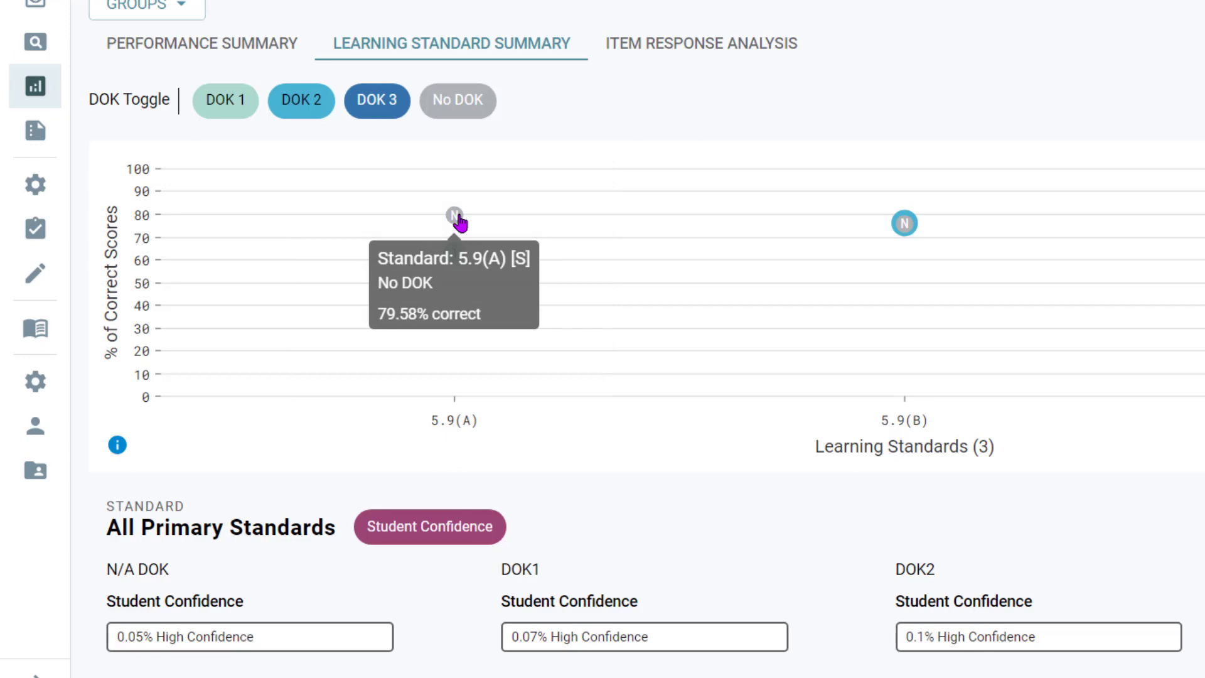
pyautogui.click(512, 211)
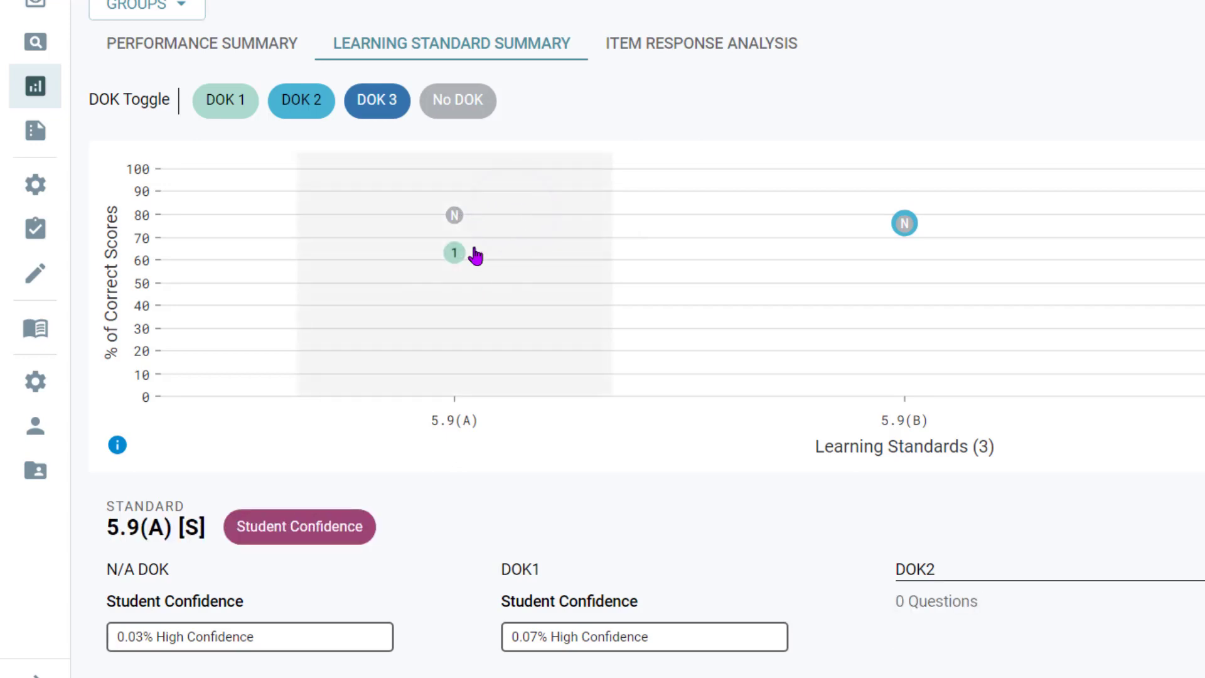
pyautogui.scroll(-2, 500, 350)
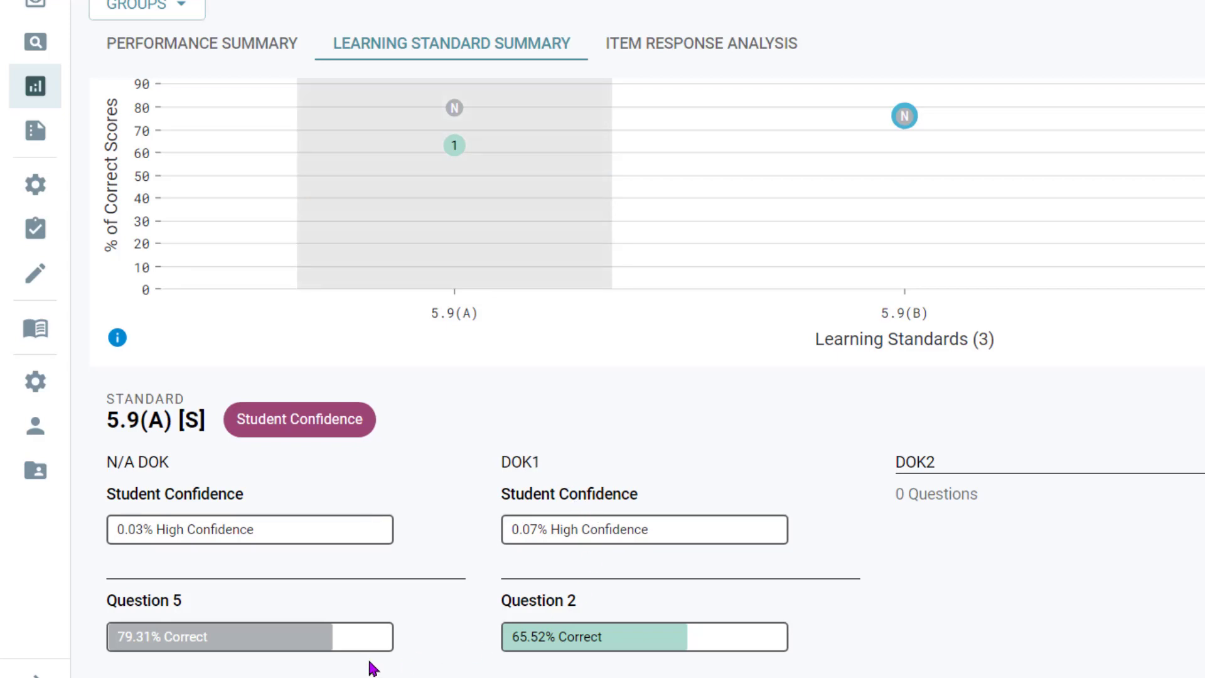
pyautogui.tripleClick(122, 603)
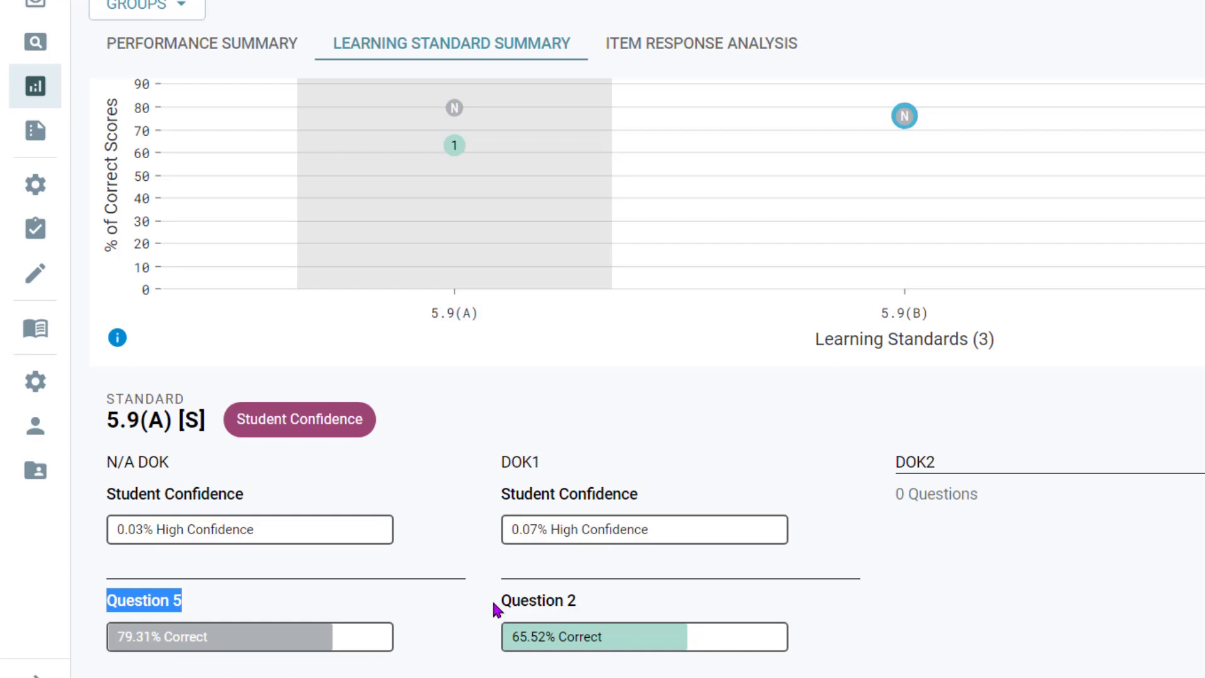
pyautogui.moveTo(500, 601); pyautogui.dragTo(590, 605)
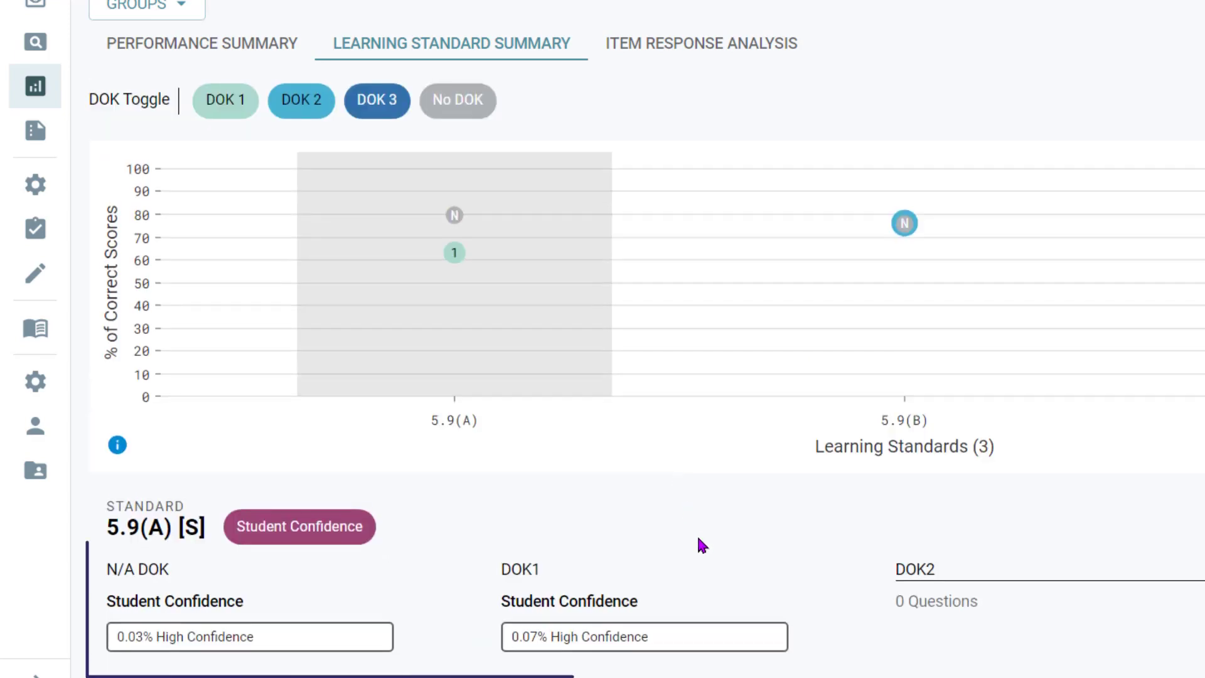
pyautogui.scroll(-1, 871, 405)
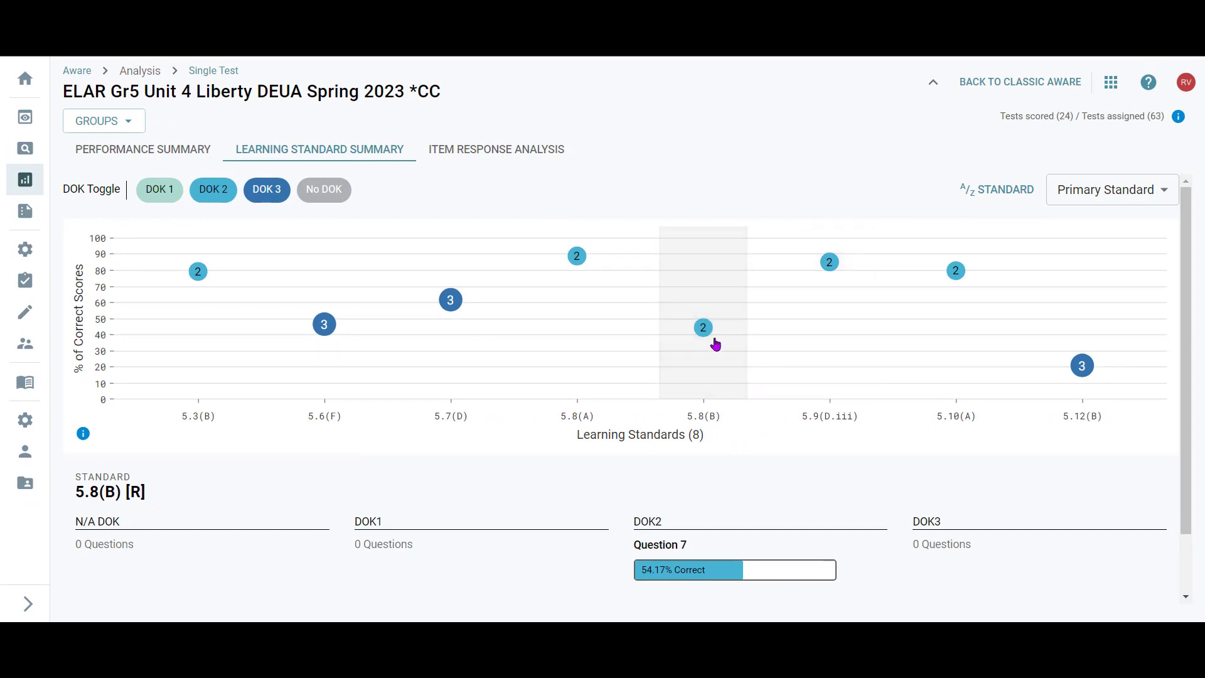
# - Compare the percent correct of standard 5.8(B) in the ELAR test with its Question 7 and Question 8 results
pyautogui.moveTo(704, 335)
pyautogui.scroll(-1, 730, 387)
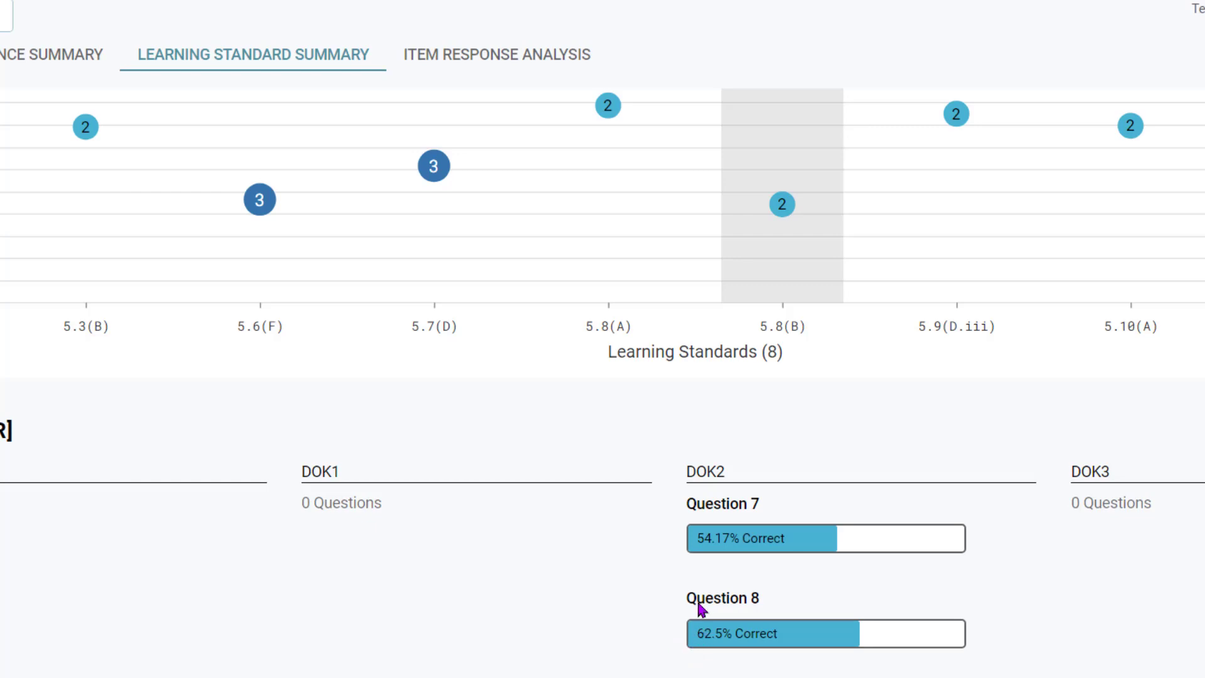
pyautogui.moveTo(783, 218)
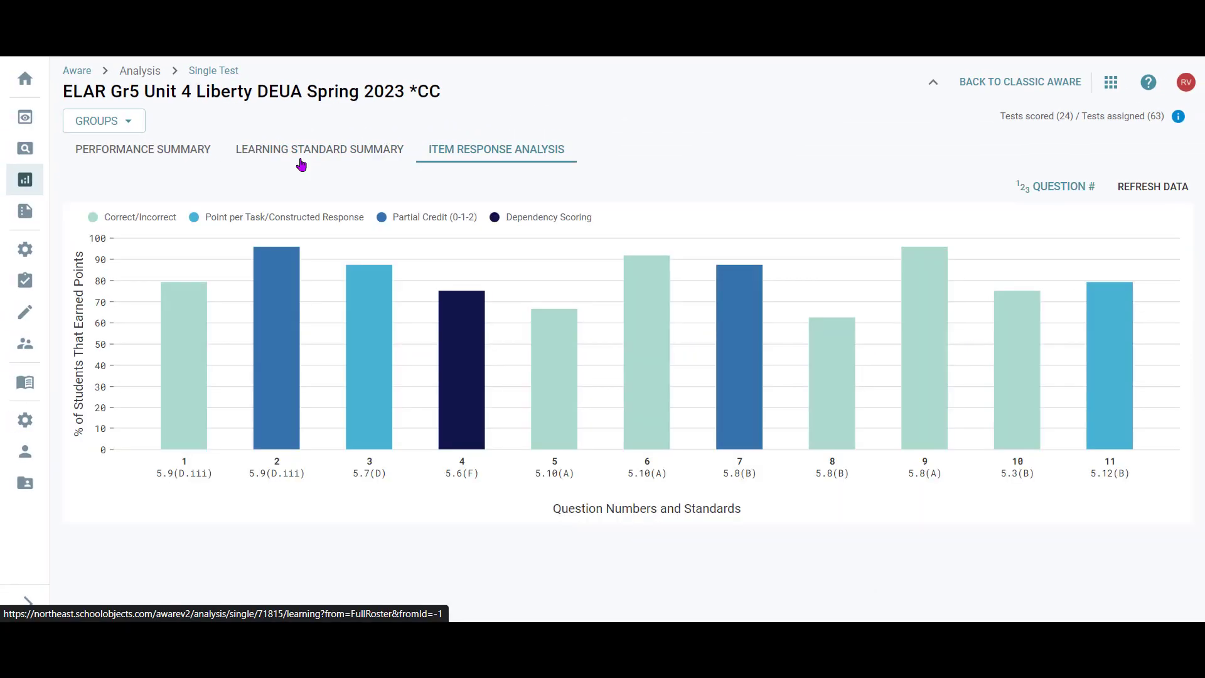
# - Compare the questions for standard 5.8(B) between the learning standard summary and the item response analysis, ending on the standard's breakdown
pyautogui.click(302, 165)
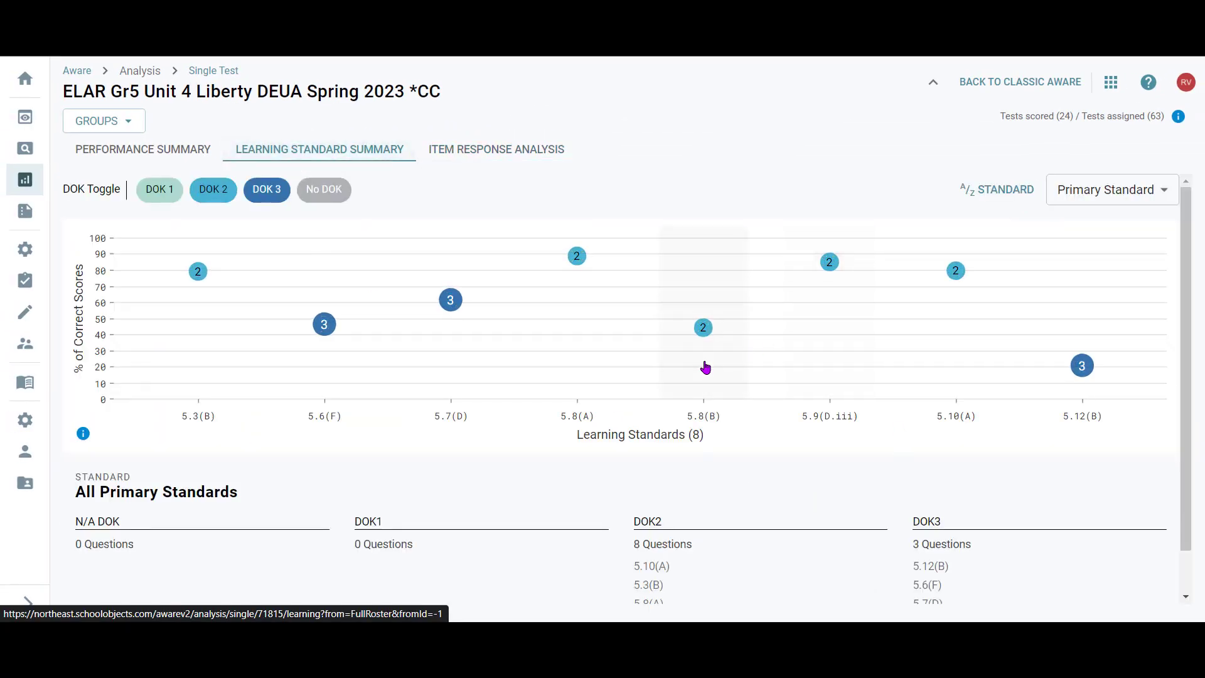
pyautogui.click(706, 368)
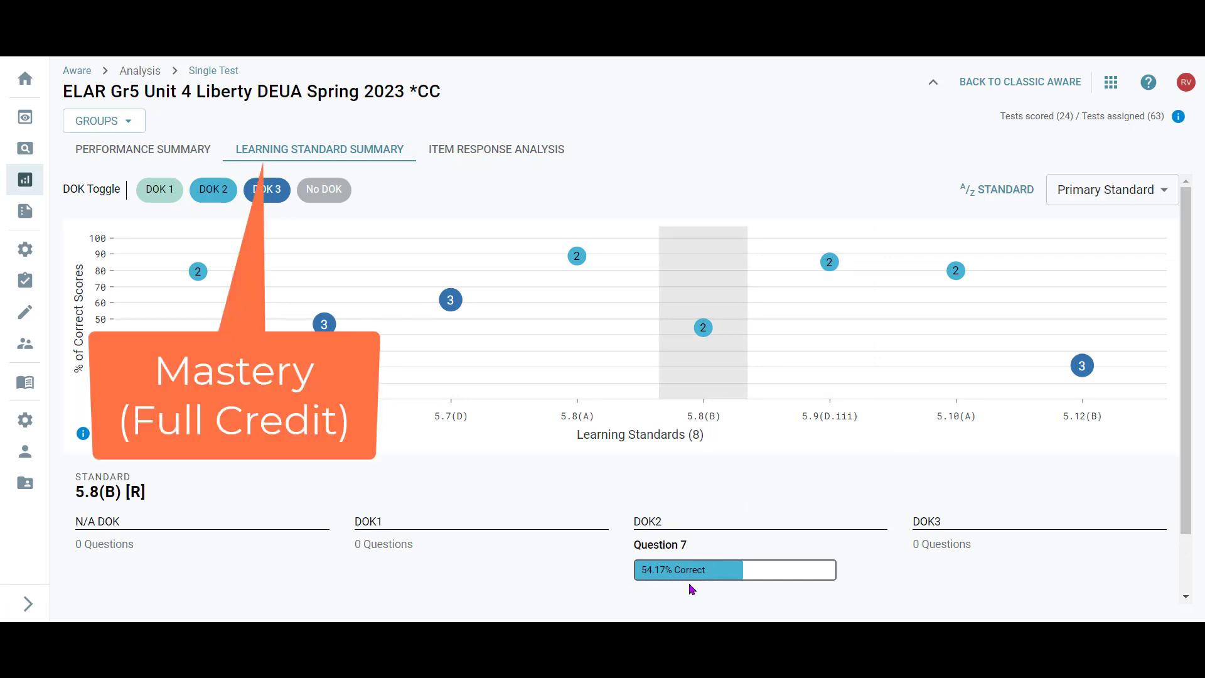
pyautogui.click(499, 150)
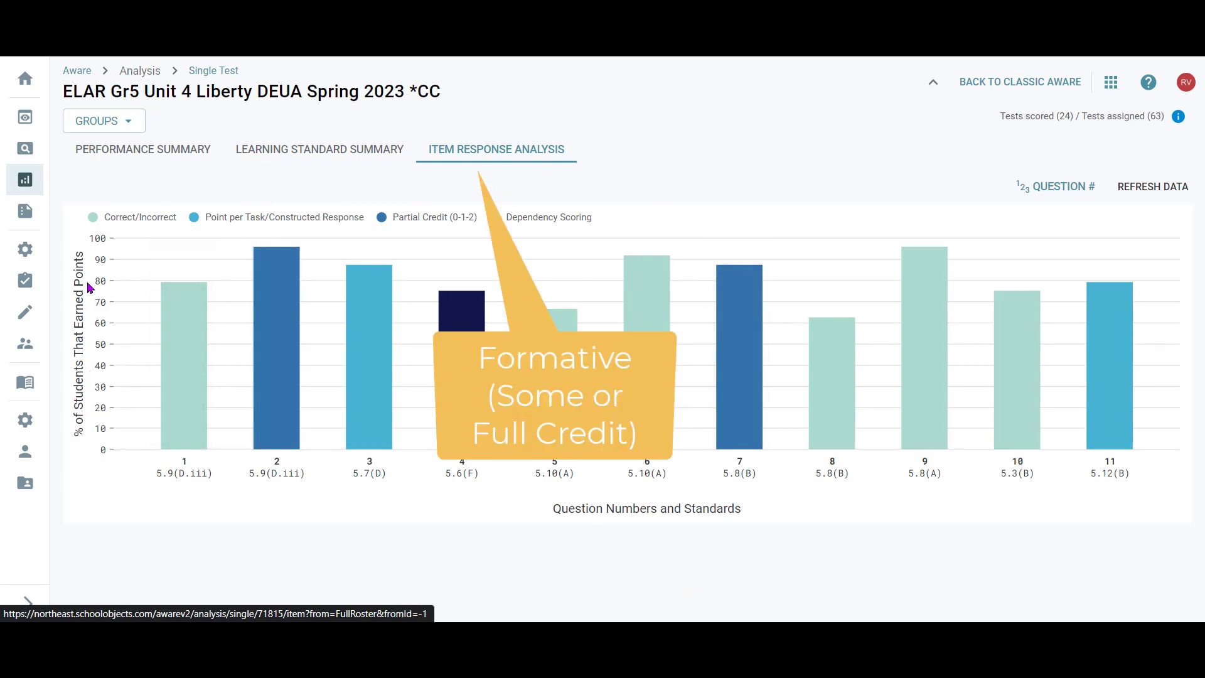
pyautogui.click(331, 151)
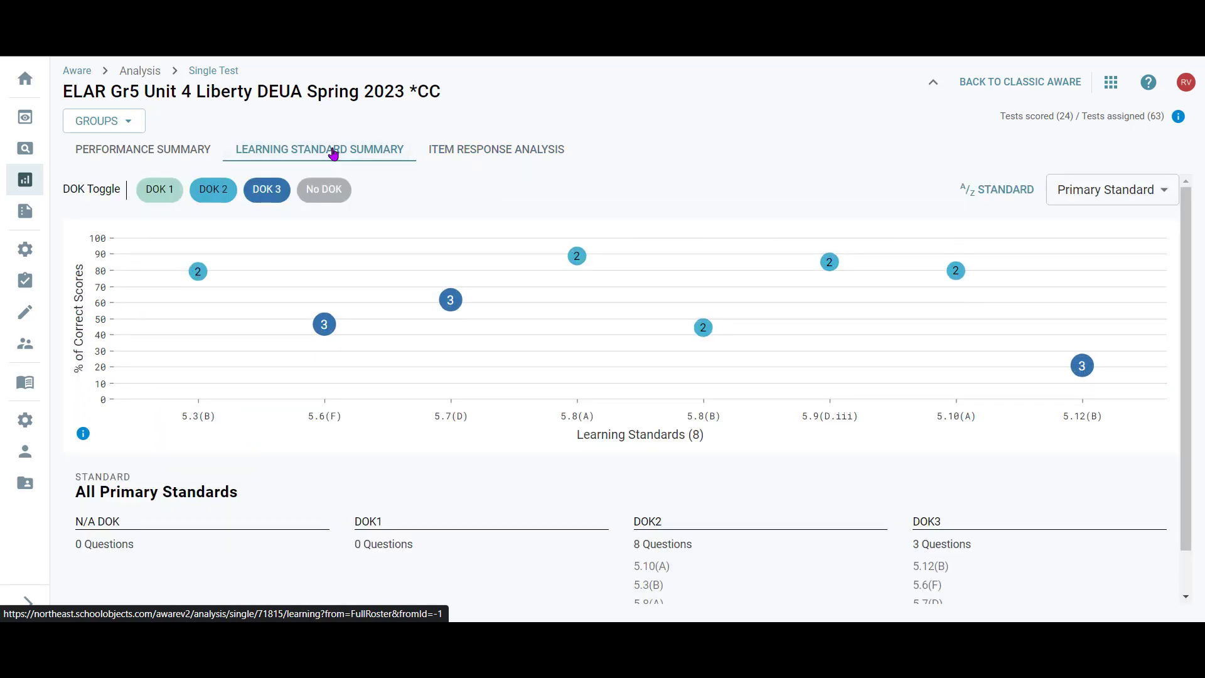
pyautogui.click(690, 327)
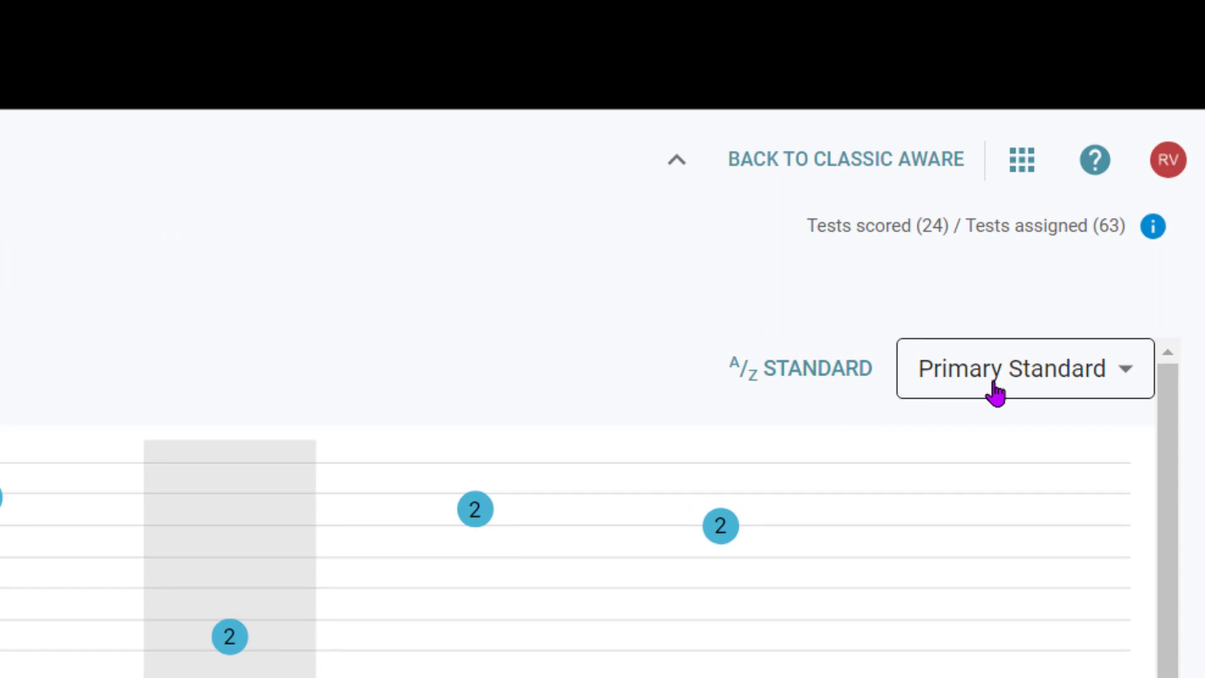
# - Show the chart by Secondary Standard for both the ELAR test and the Sci Gr5 Unit 6-1 Electricity test
pyautogui.click(994, 382)
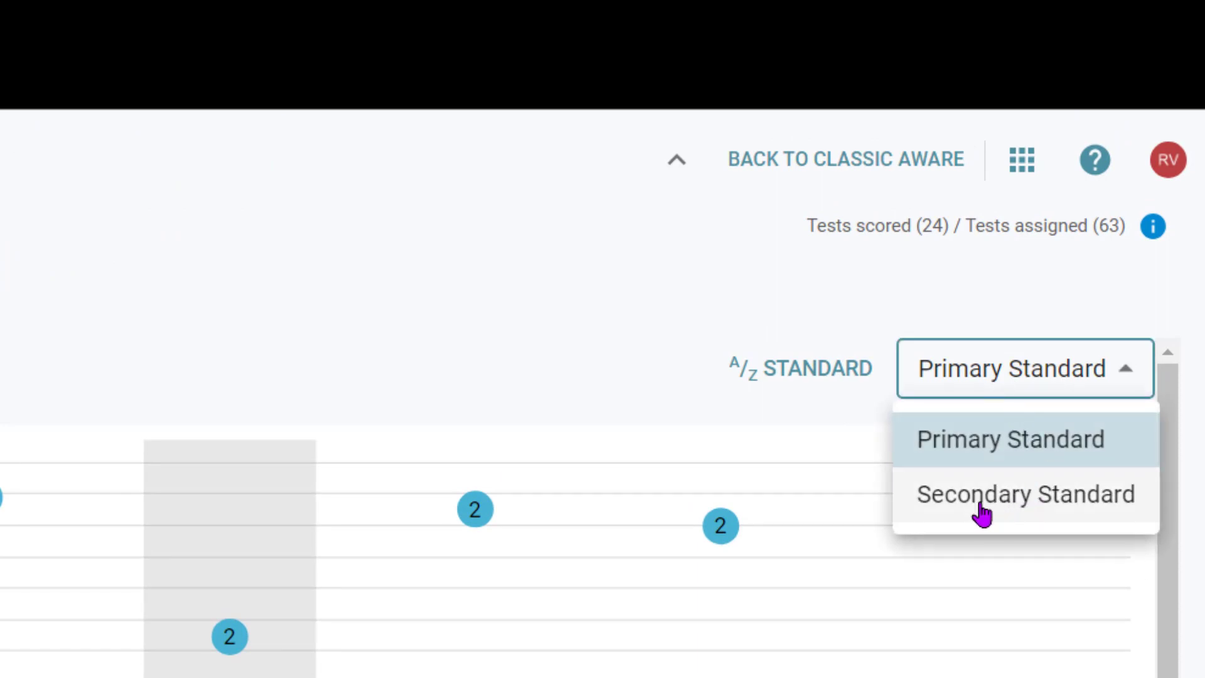
pyautogui.click(981, 507)
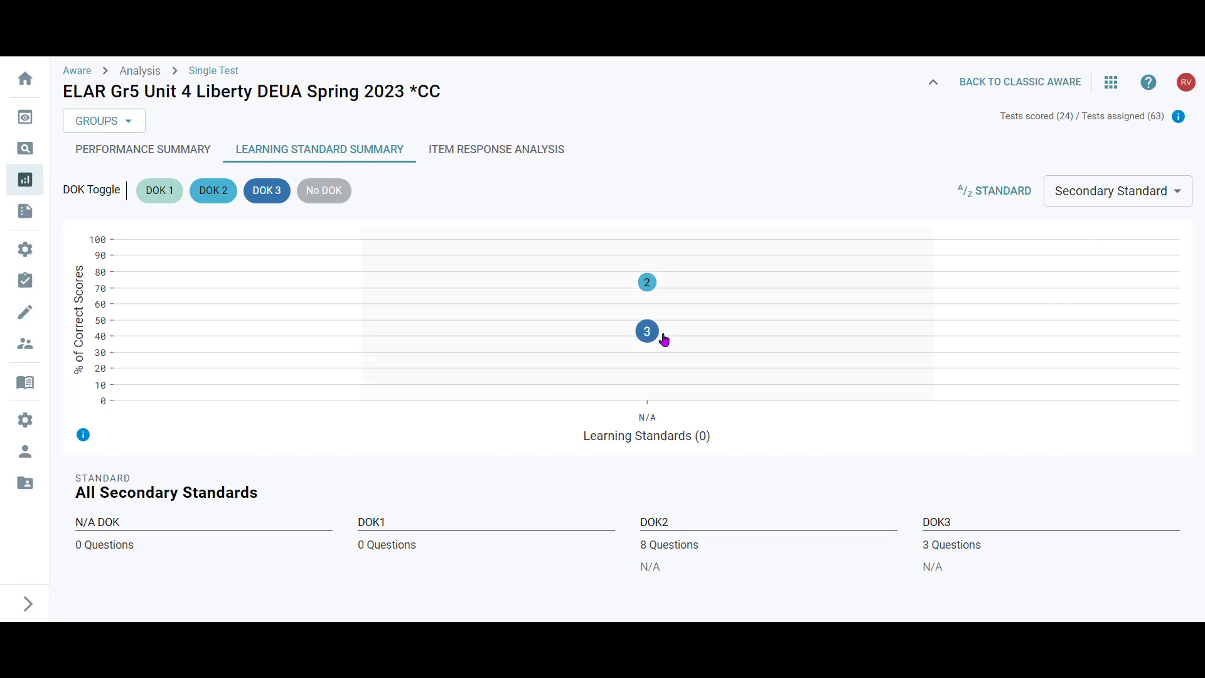
pyautogui.click(685, 346)
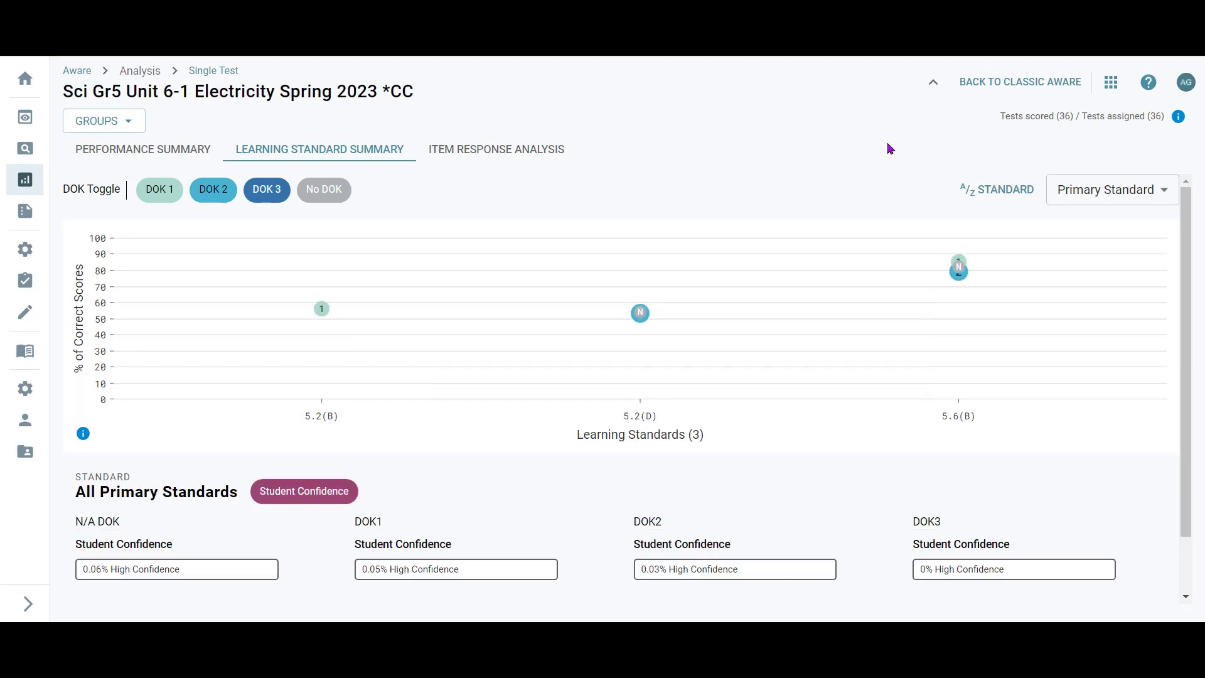
pyautogui.click(1080, 198)
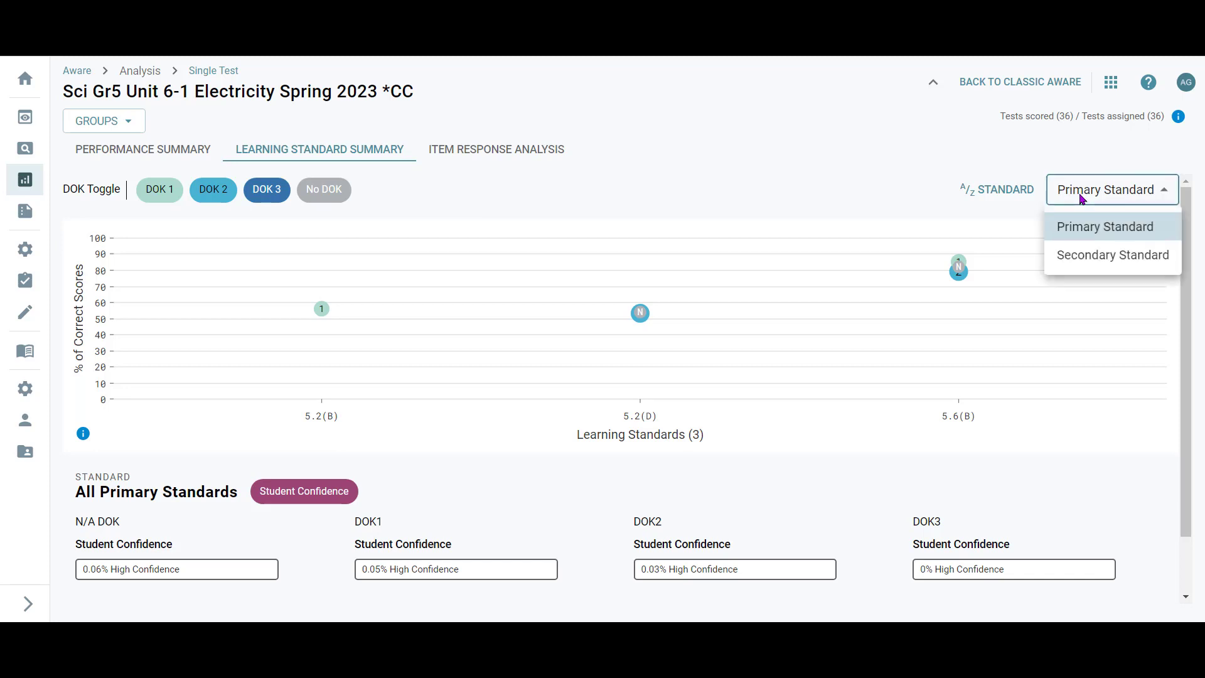
pyautogui.click(1091, 266)
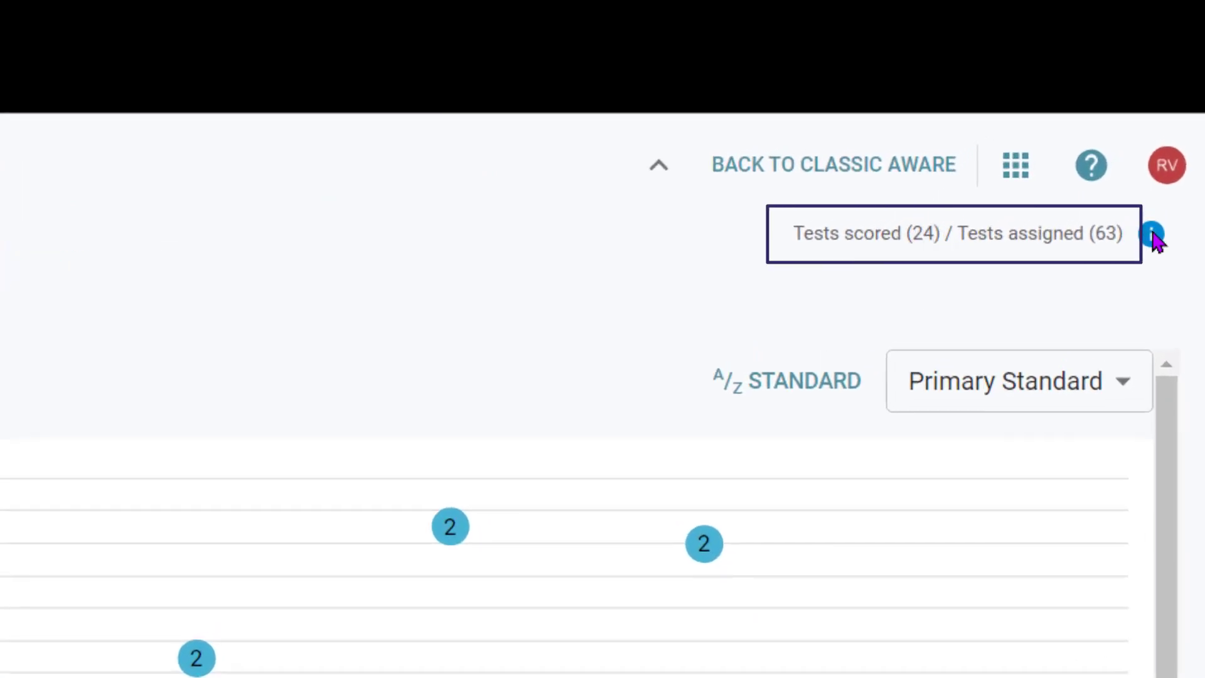
# - Filter the ELAR test's learning standard data to the three SPAN-LANG ARTS5 groups
pyautogui.moveTo(1155, 239)
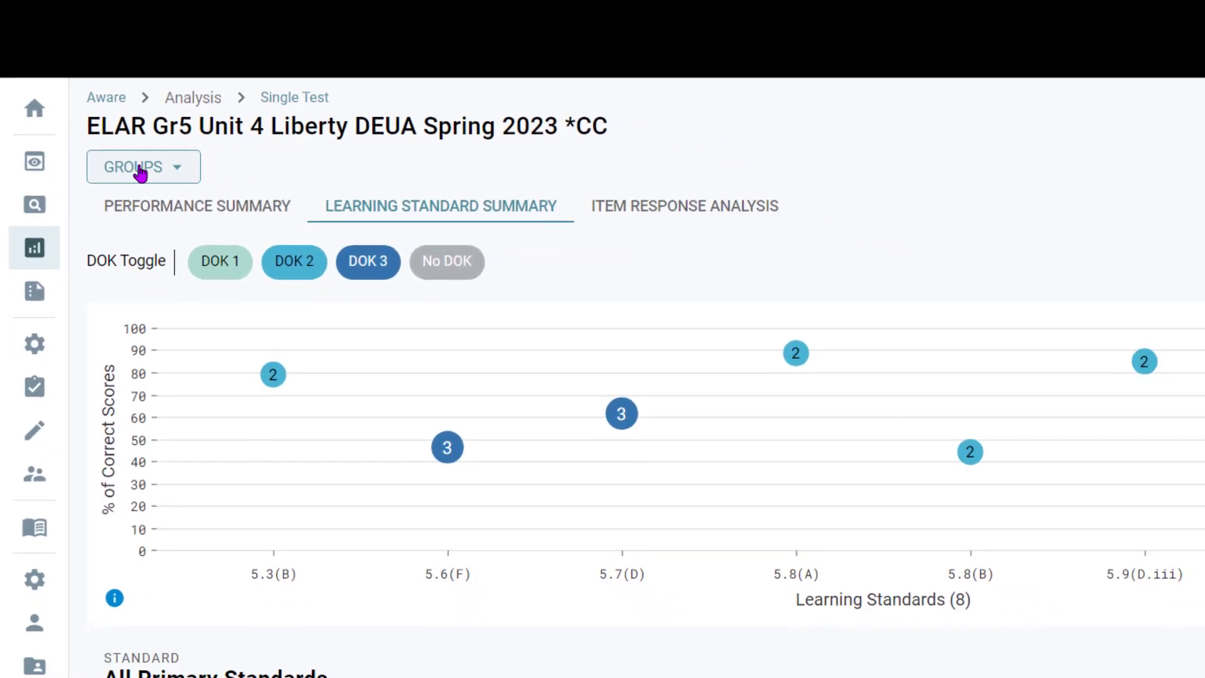
pyautogui.click(139, 173)
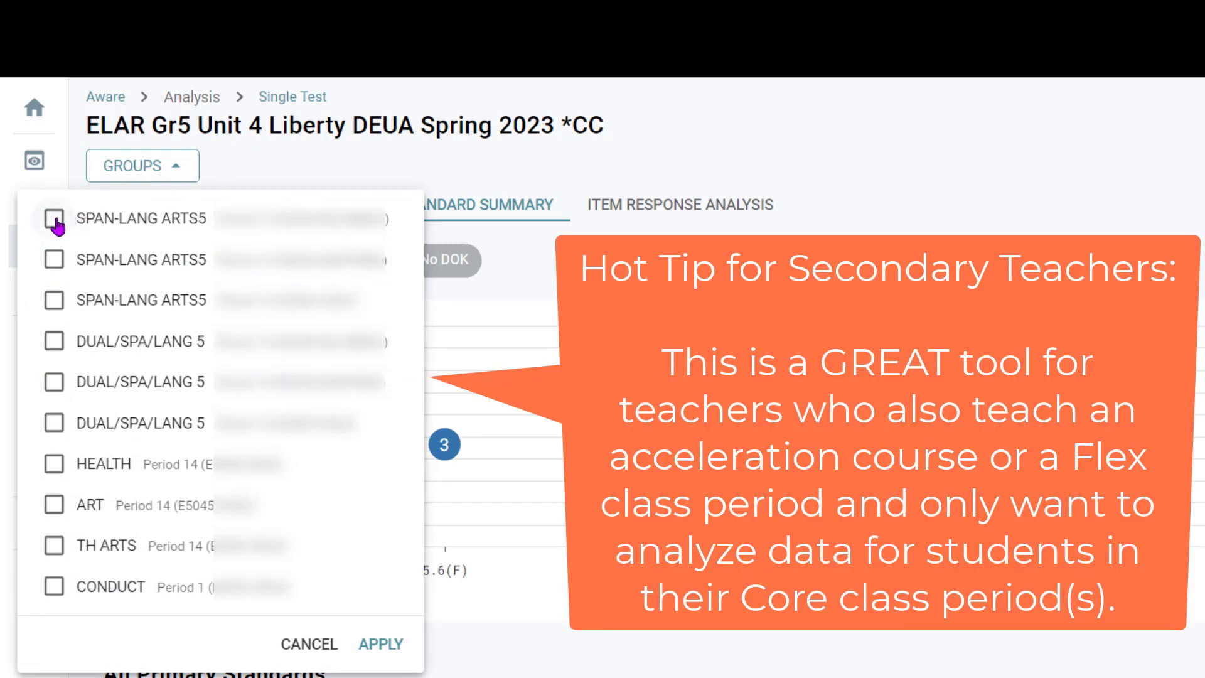
pyautogui.click(55, 221)
pyautogui.click(54, 259)
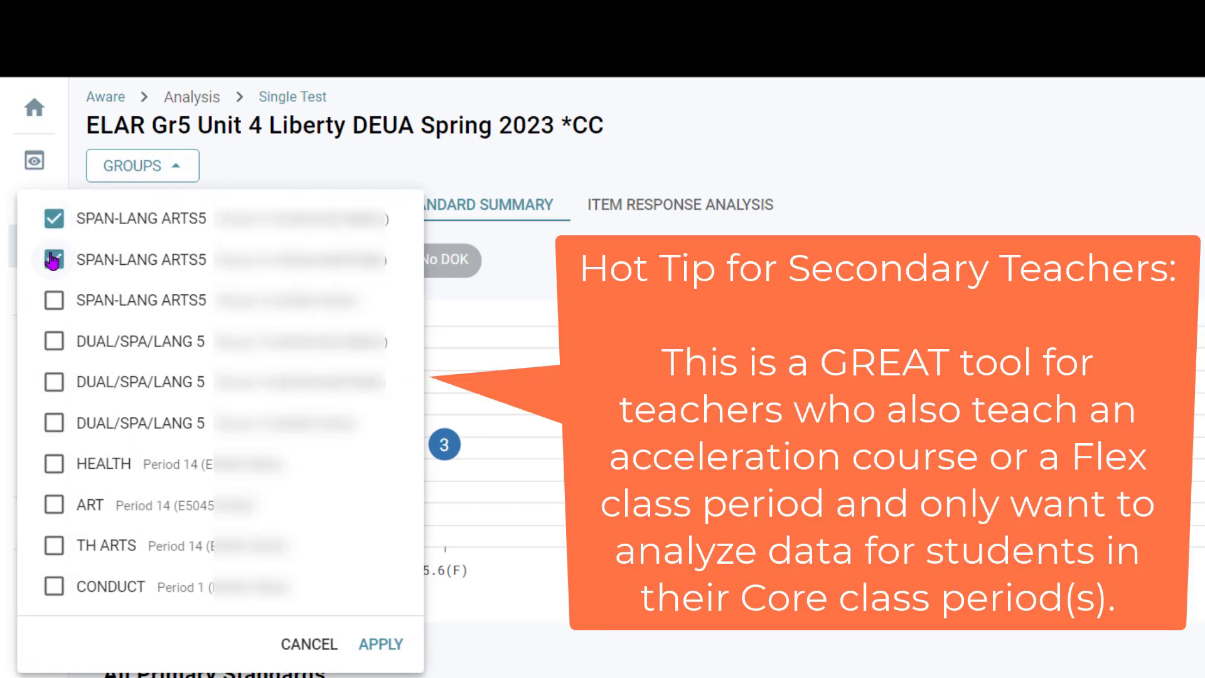
pyautogui.click(54, 301)
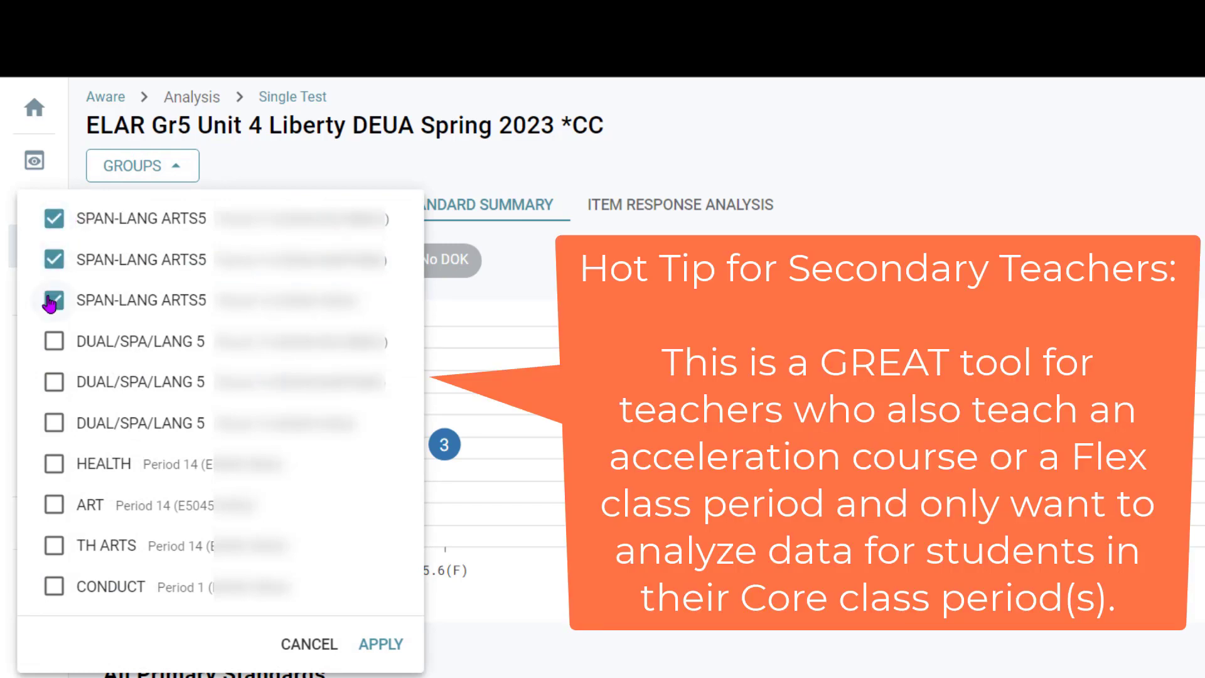
pyautogui.click(375, 646)
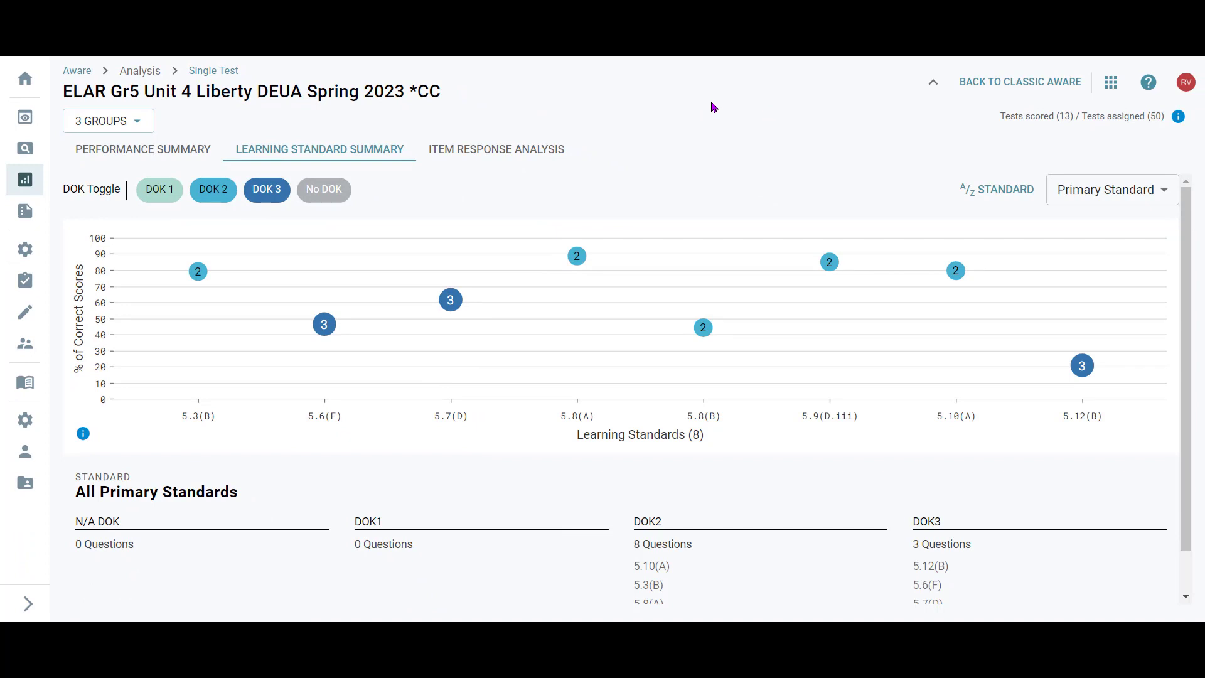
# - Remove the three SPAN-LANG ARTS5 groups from the group filter and apply the cleared selection
pyautogui.click(99, 133)
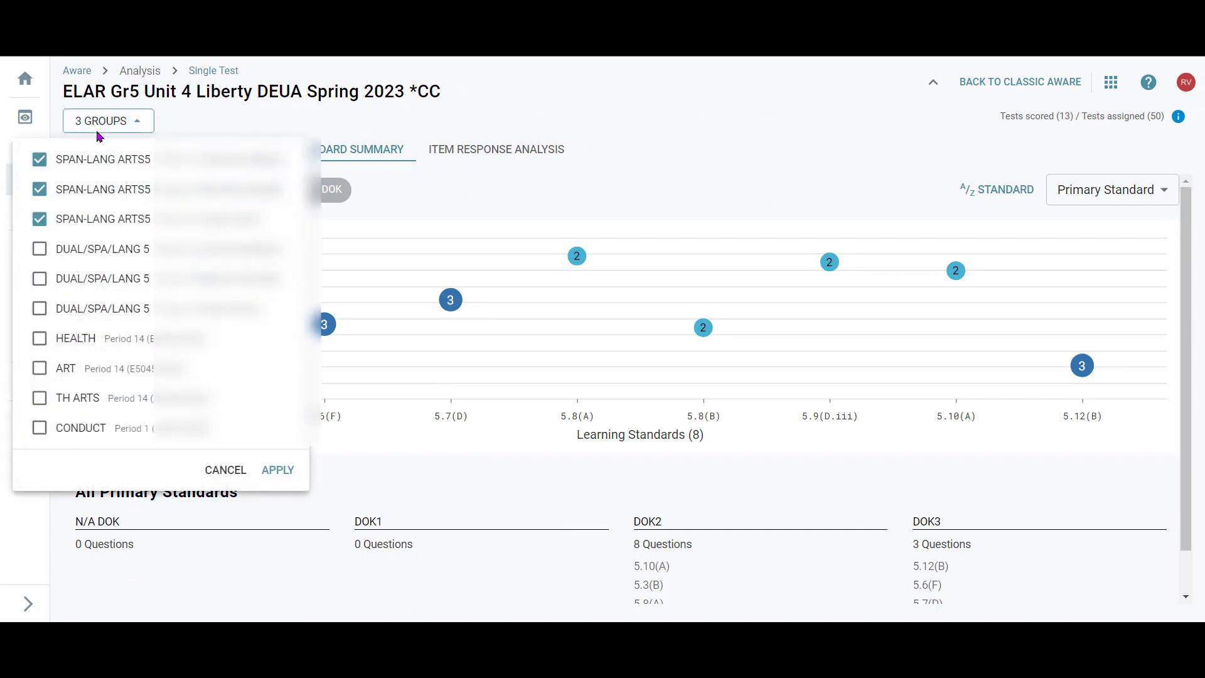
pyautogui.click(39, 159)
pyautogui.click(86, 190)
pyautogui.click(84, 219)
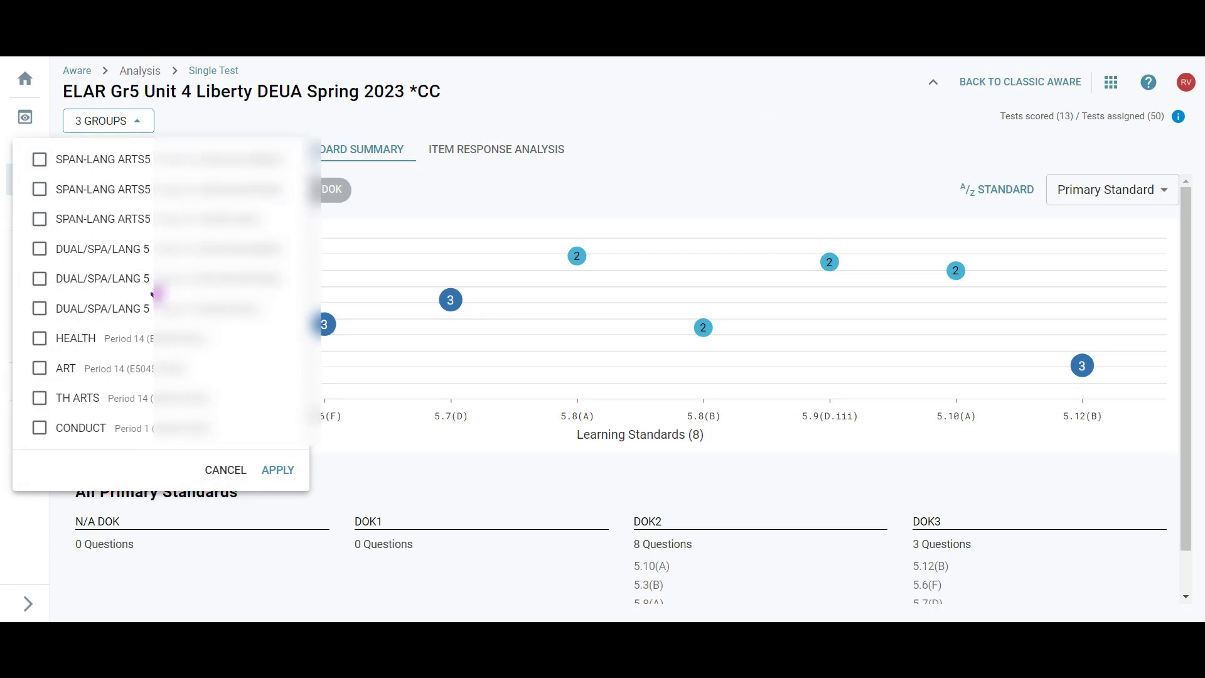
pyautogui.click(278, 470)
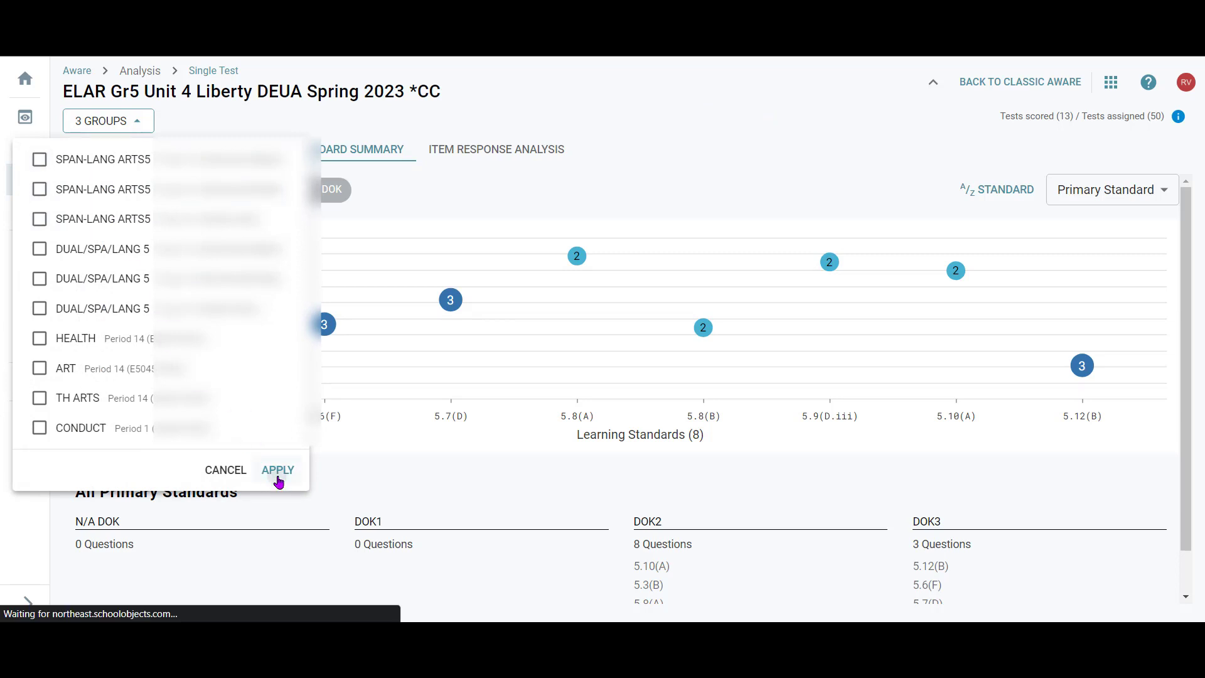